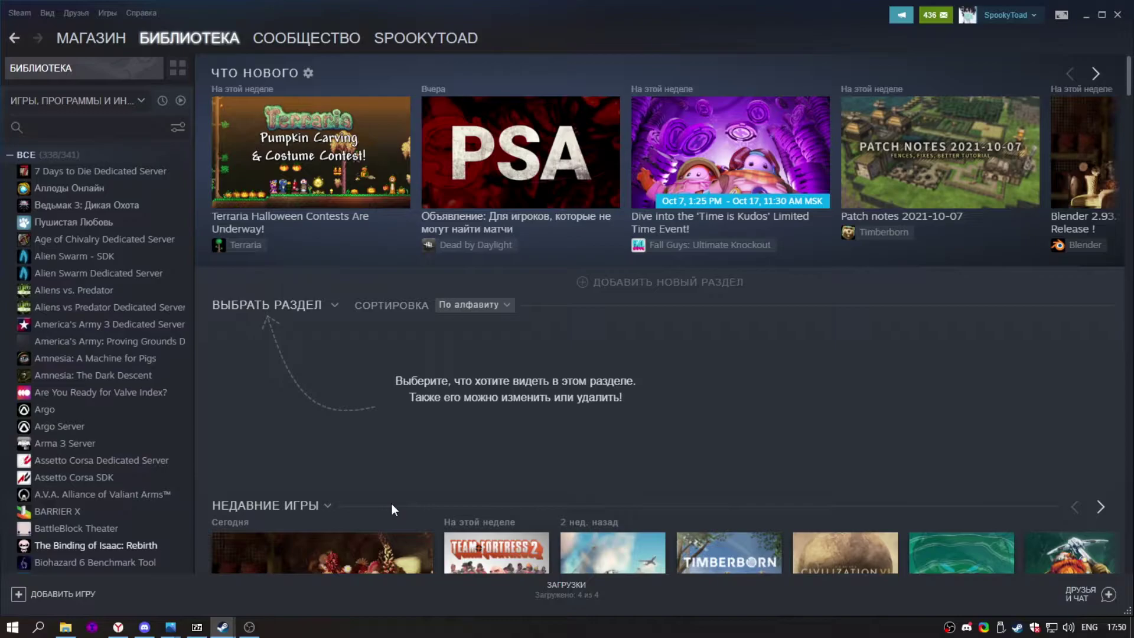
# Open Team Fortress 2's install folder from its Steam Properties > Local Files > Browse
pyautogui.scroll(-20, 104, 367)
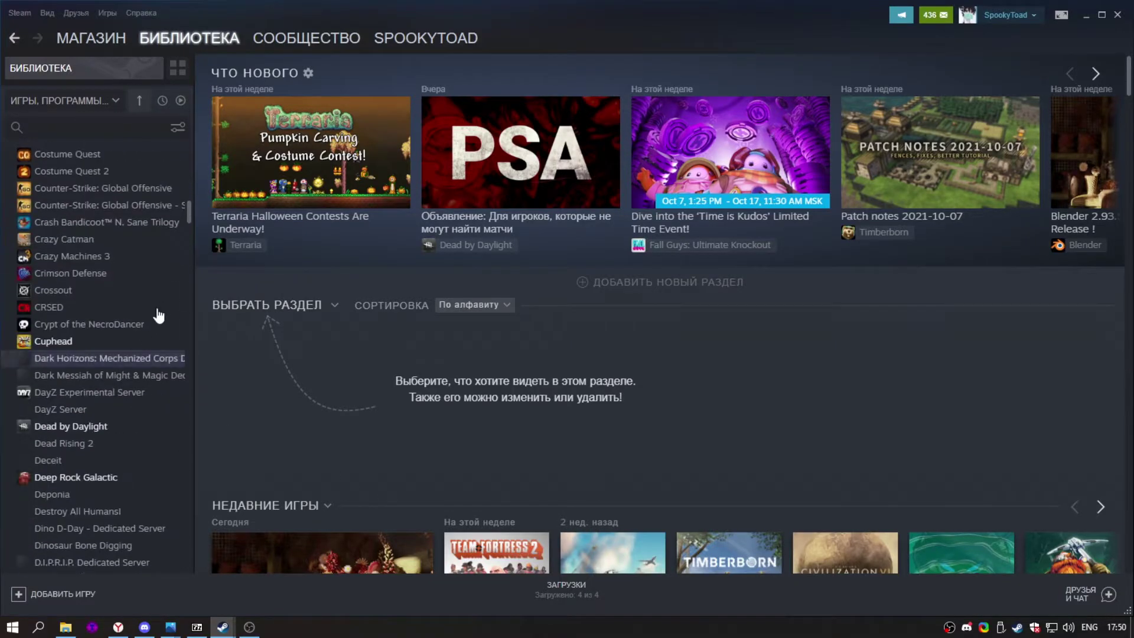
pyautogui.scroll(-20, 187, 263)
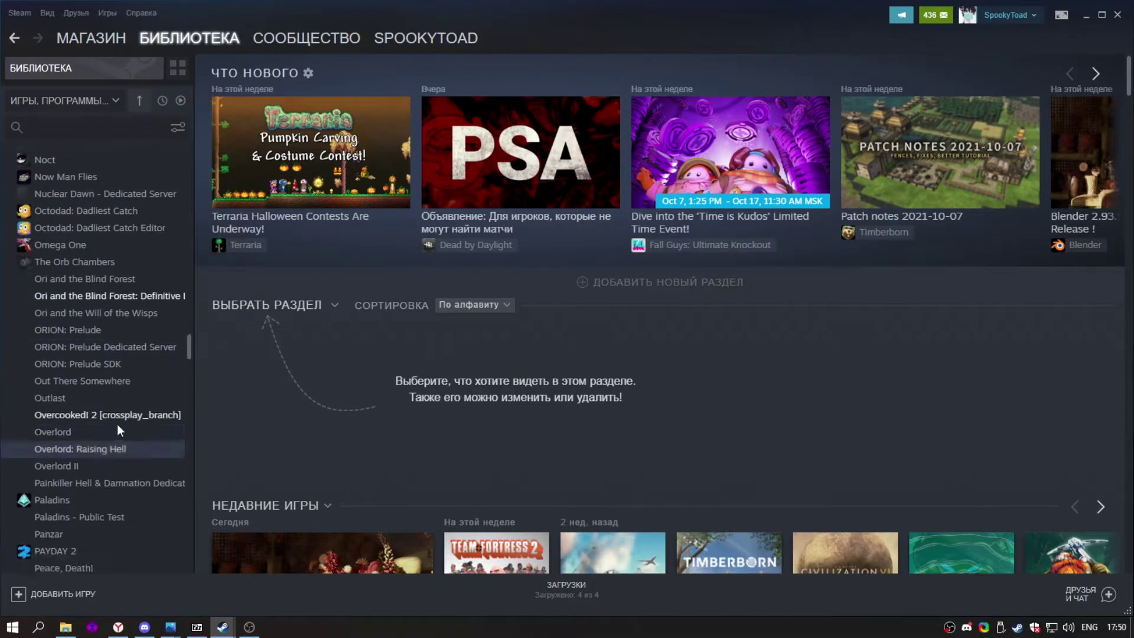
pyautogui.scroll(-20, 107, 454)
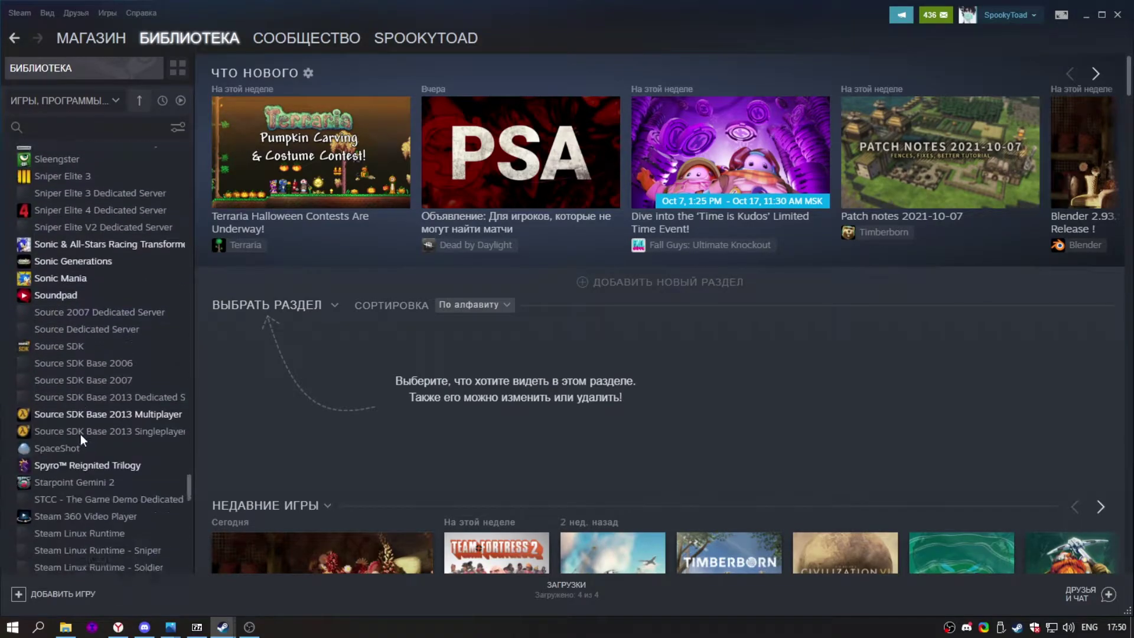
pyautogui.scroll(-3, 85, 424)
pyautogui.click(85, 260)
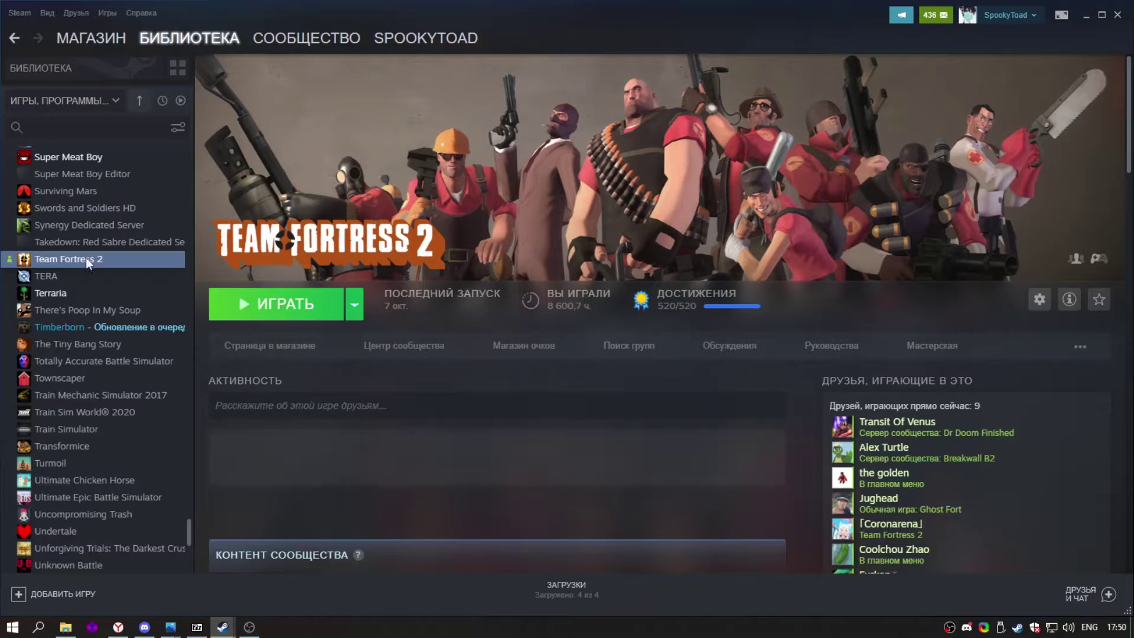
pyautogui.rightClick(87, 259)
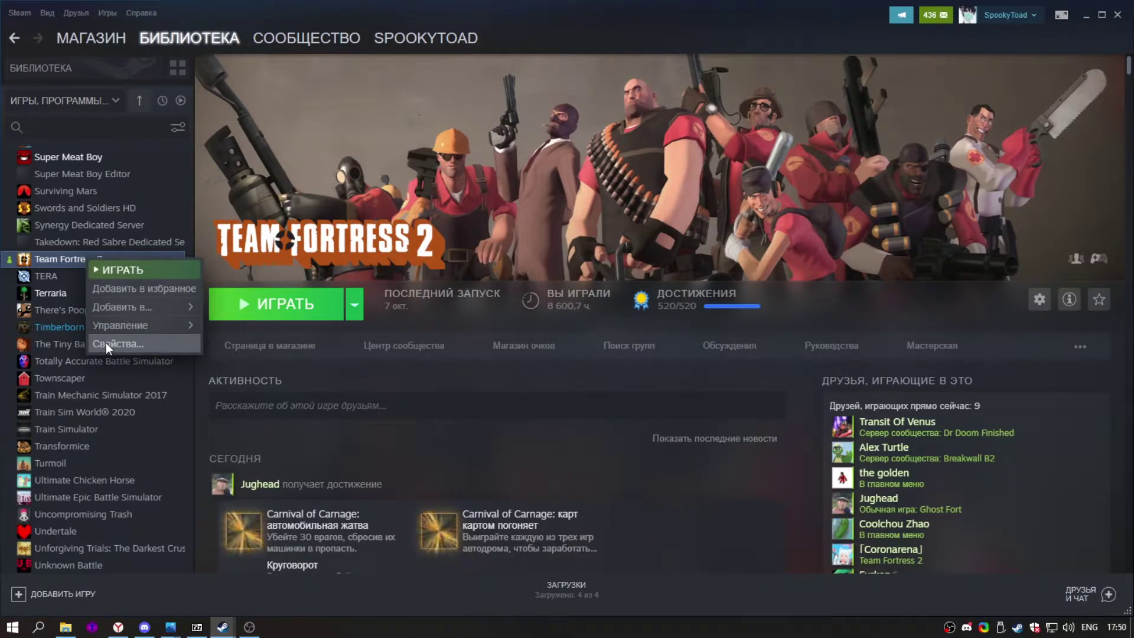
pyautogui.click(105, 342)
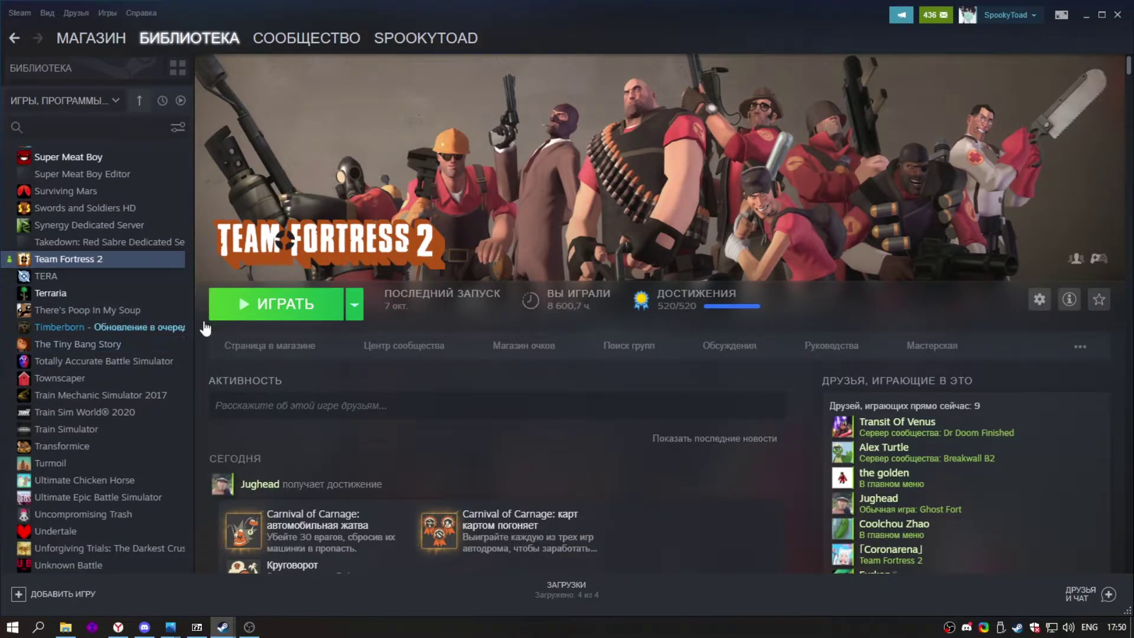
pyautogui.click(342, 210)
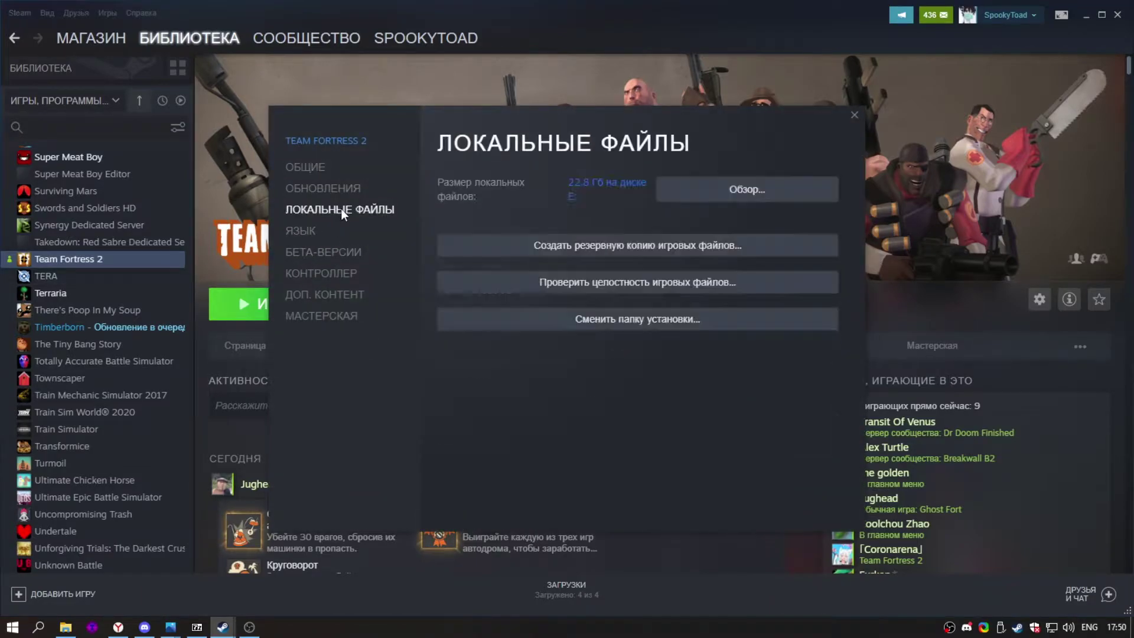
pyautogui.click(687, 199)
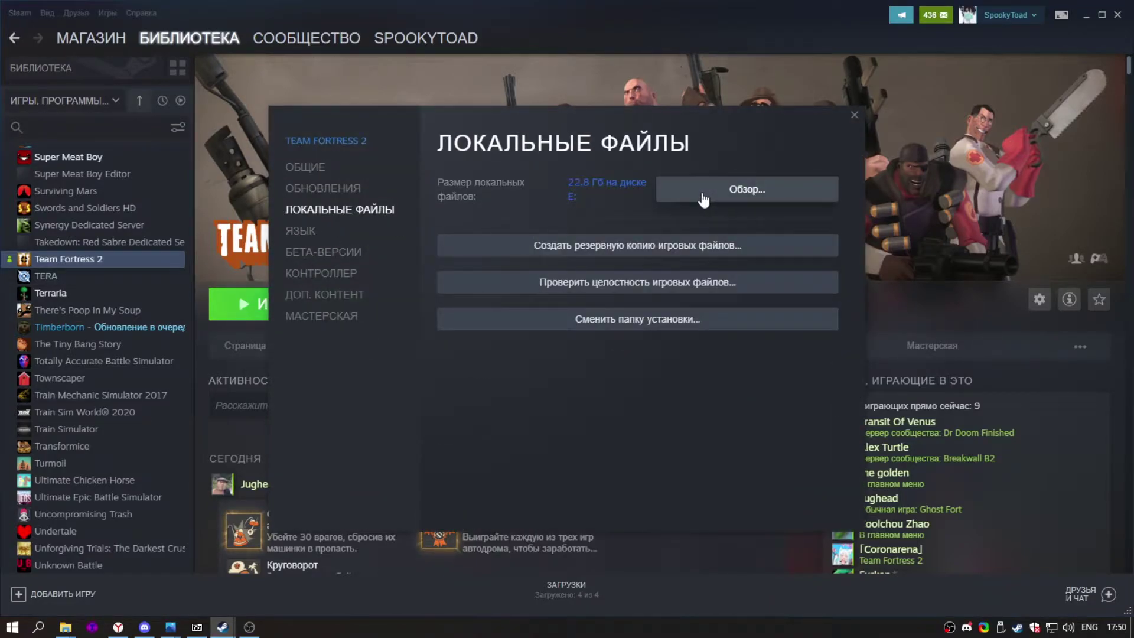
# Maximize the Team Fortress 2 folder window, leaving its path unchanged
pyautogui.click(231, 561)
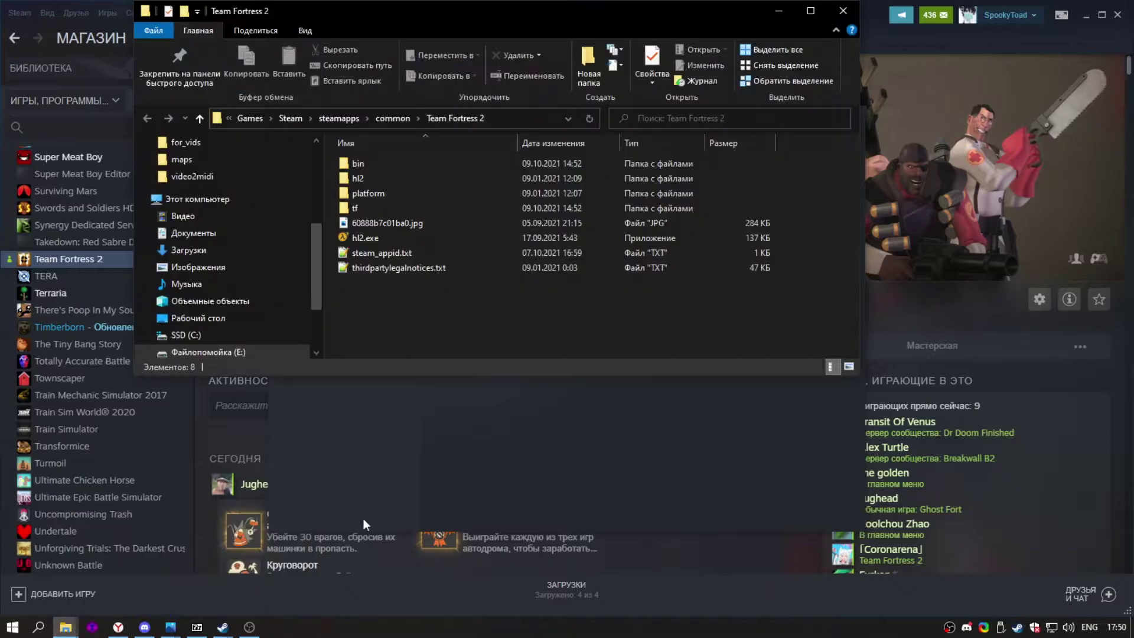
pyautogui.doubleClick(492, 20)
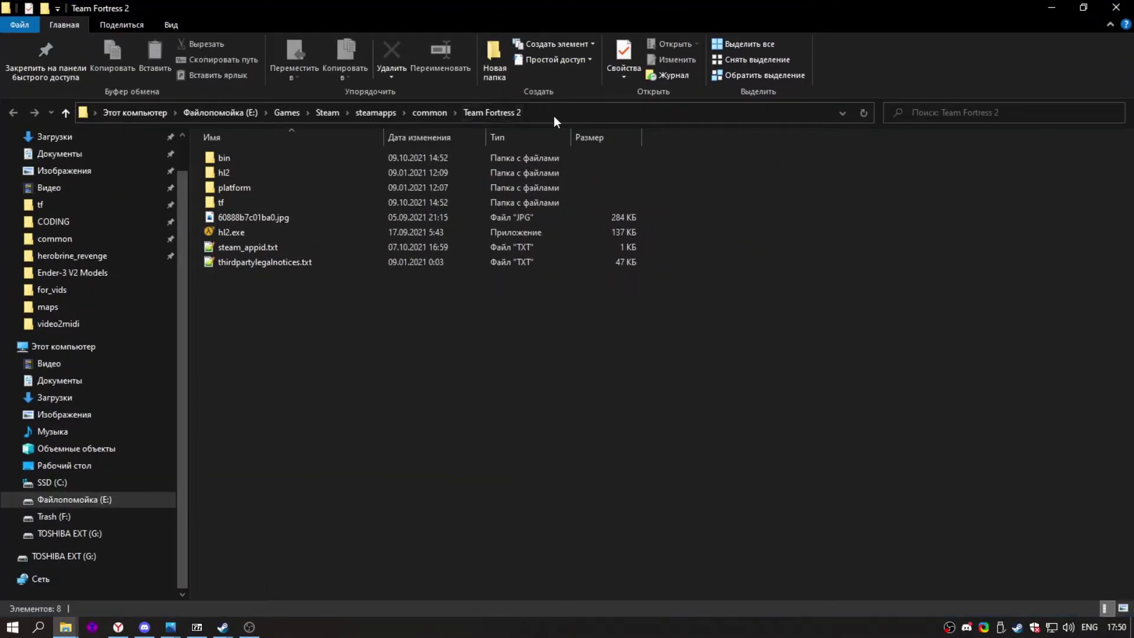
pyautogui.click(554, 116)
pyautogui.moveTo(554, 116); pyautogui.dragTo(253, 113)
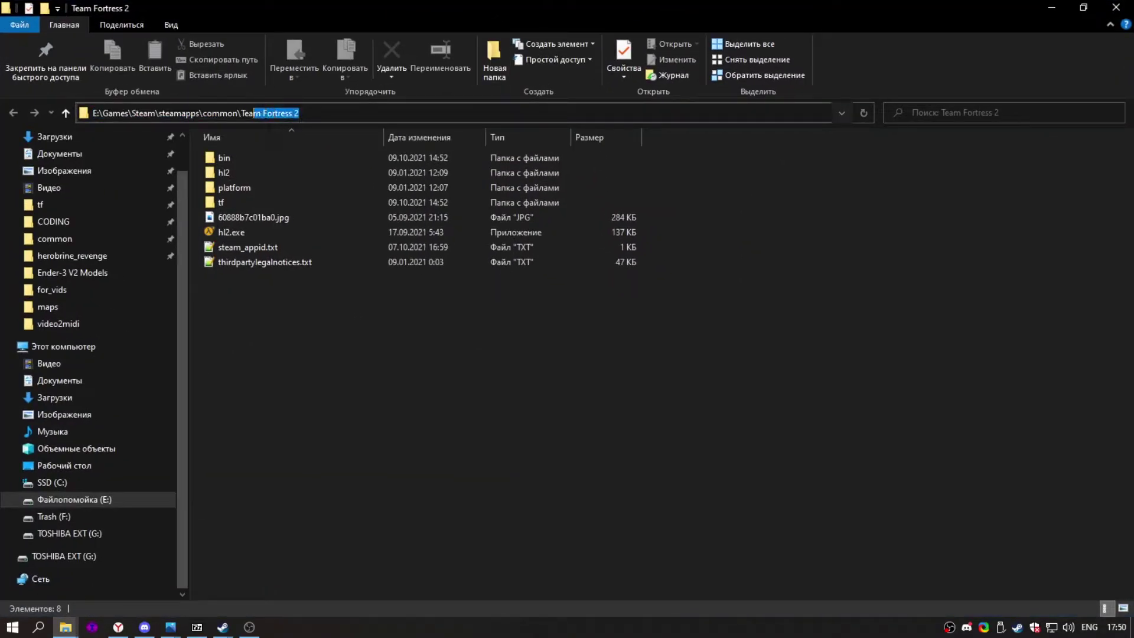
pyautogui.click(313, 468)
pyautogui.click(118, 628)
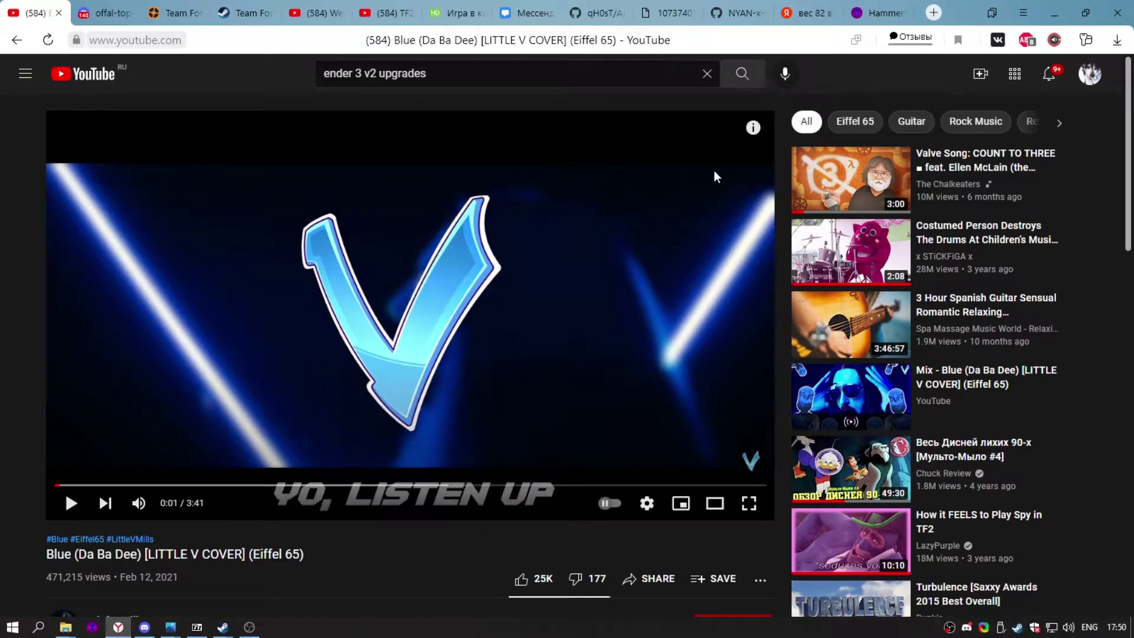
# Download the Team Fortress 2 build 8849 Hammer++ zip from the Hammer++ download page
pyautogui.click(880, 13)
pyautogui.scroll(5, 263, 349)
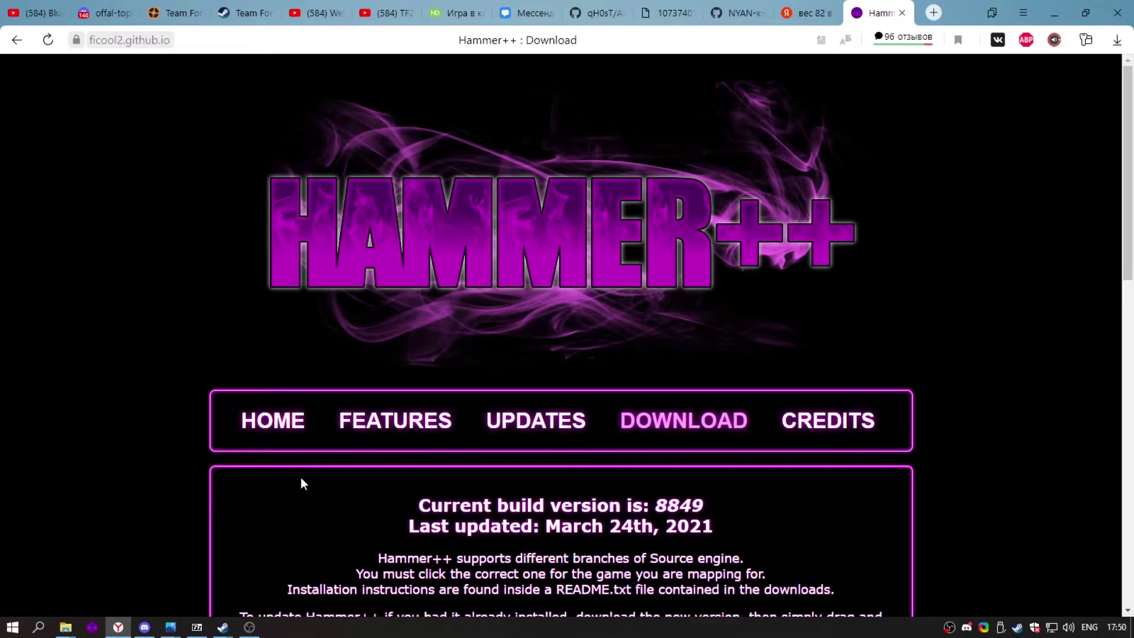
pyautogui.scroll(-3, 677, 223)
pyautogui.scroll(-3, 539, 449)
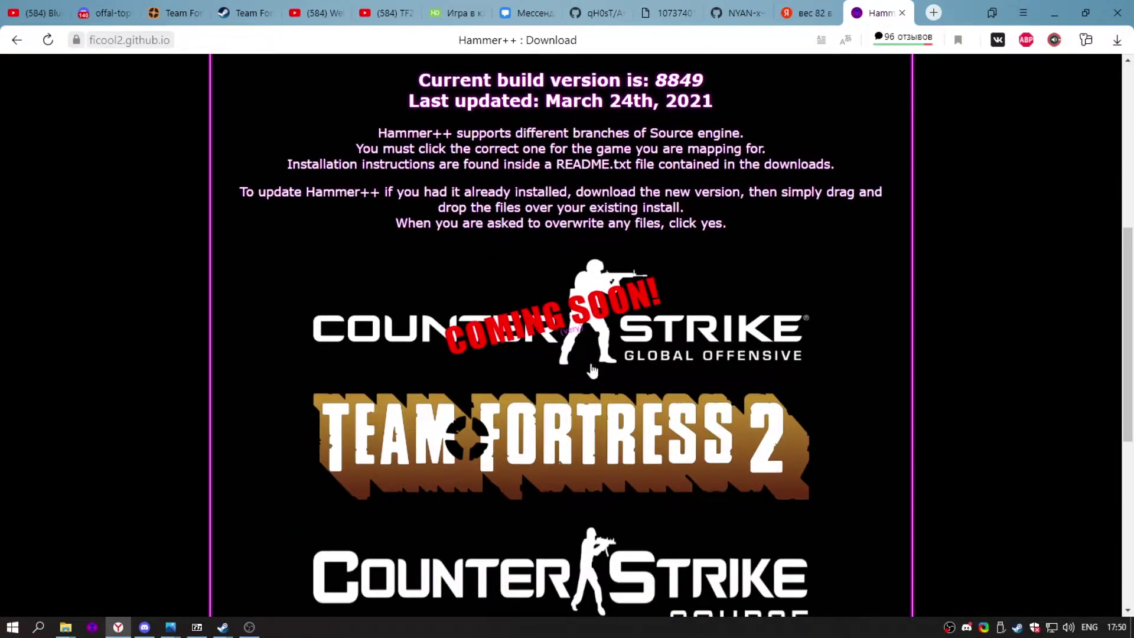
pyautogui.click(538, 449)
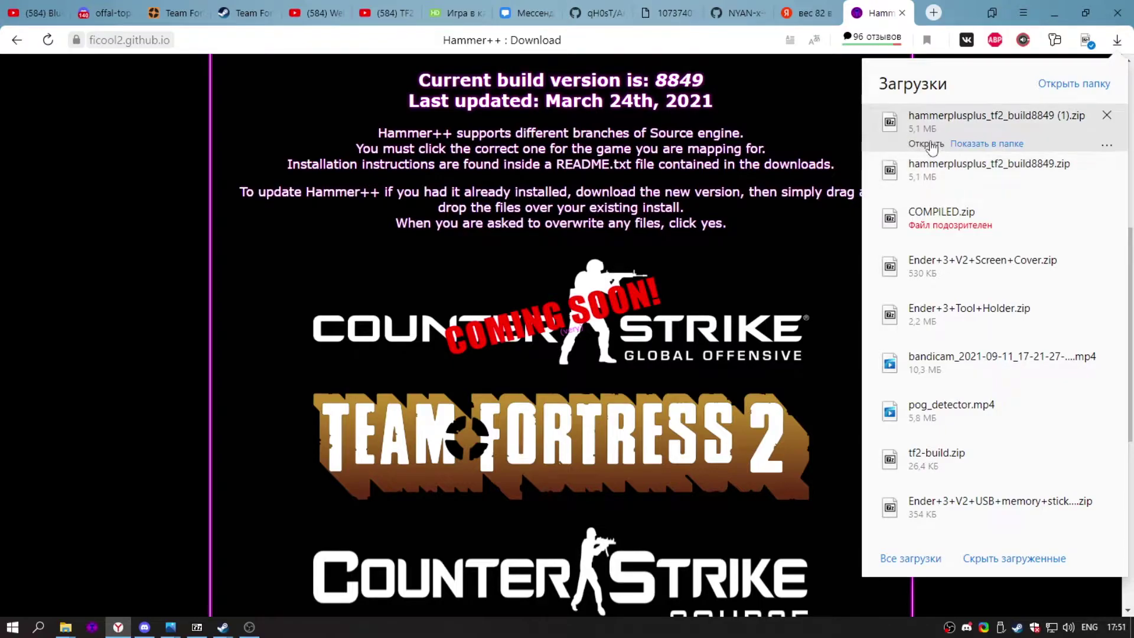
# Open the Hammer++ archive's inner folder in 7-Zip, with the Team Fortress 2 folder beside it
pyautogui.click(926, 144)
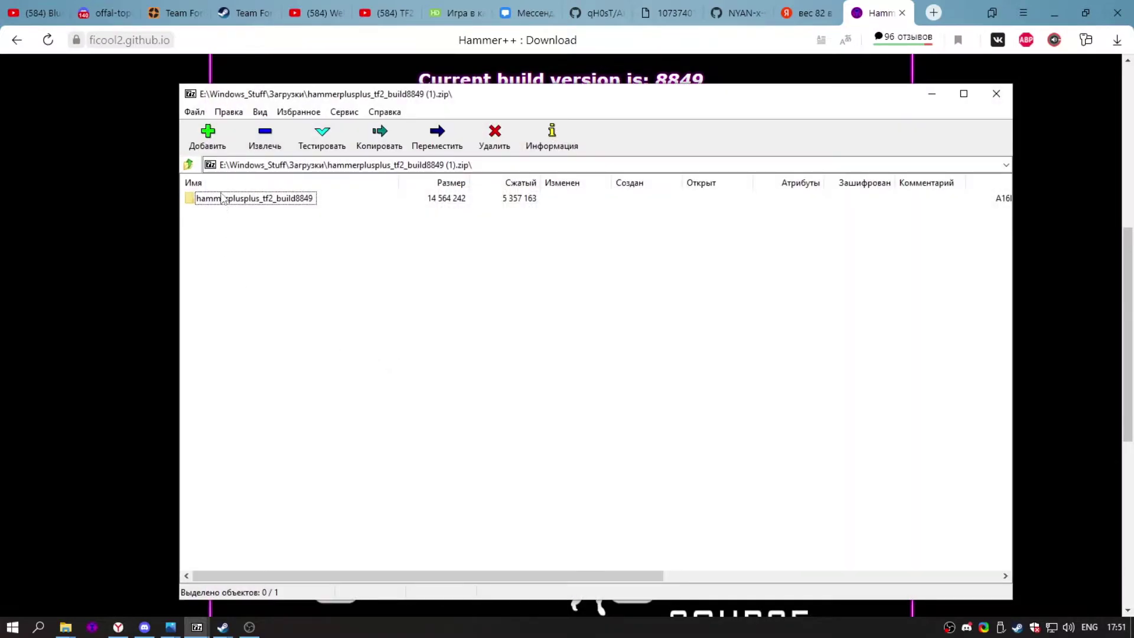
pyautogui.doubleClick(224, 199)
pyautogui.moveTo(66, 627)
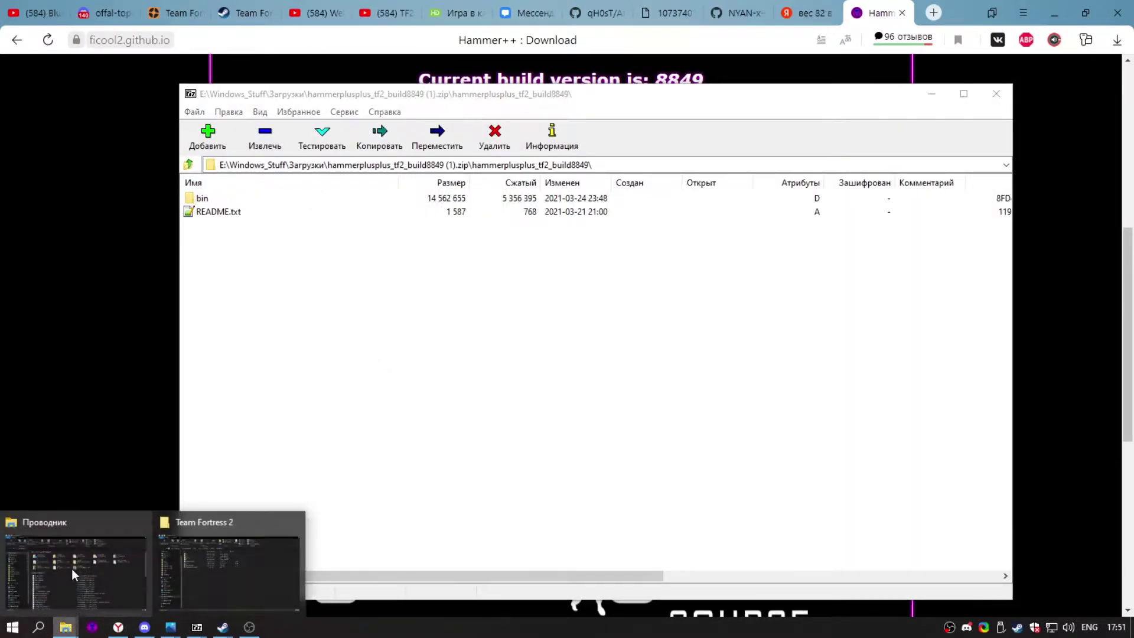
pyautogui.click(227, 567)
pyautogui.doubleClick(183, 7)
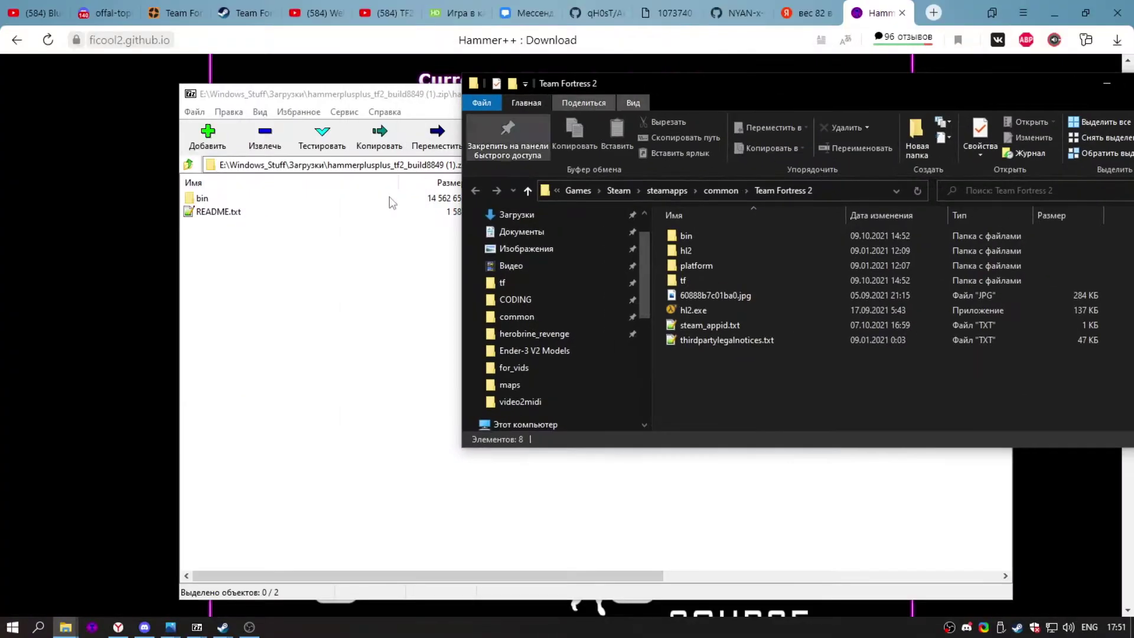
# Copy the archive's bin folder into Team Fortress 2 and open the game's bin folder
pyautogui.click(201, 199)
pyautogui.moveTo(204, 198); pyautogui.dragTo(1125, 356)
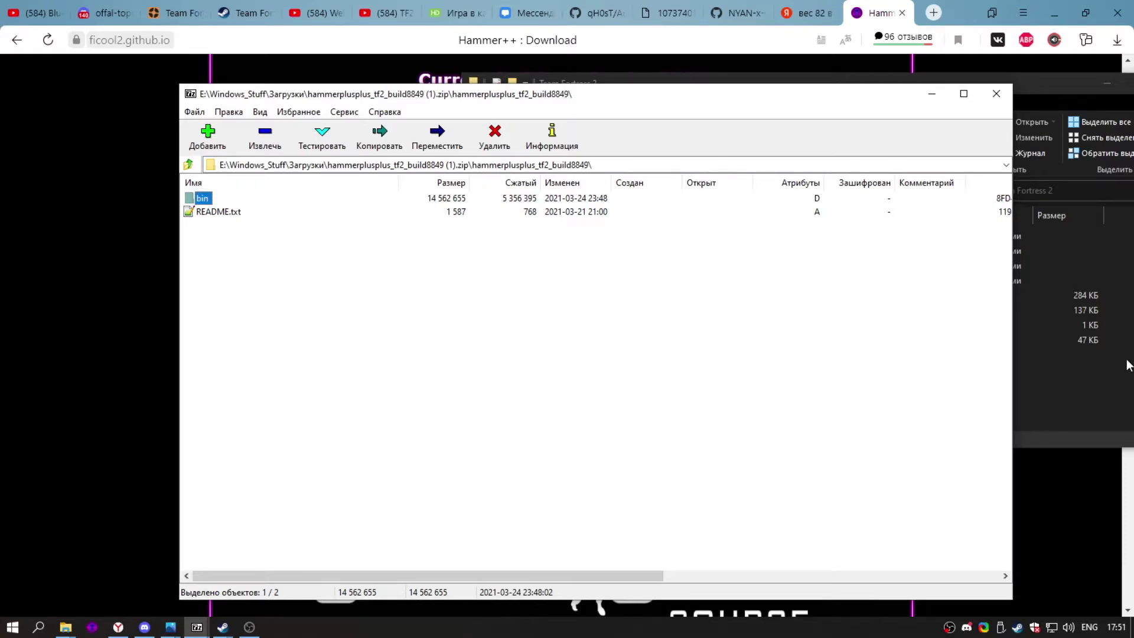
pyautogui.click(1128, 364)
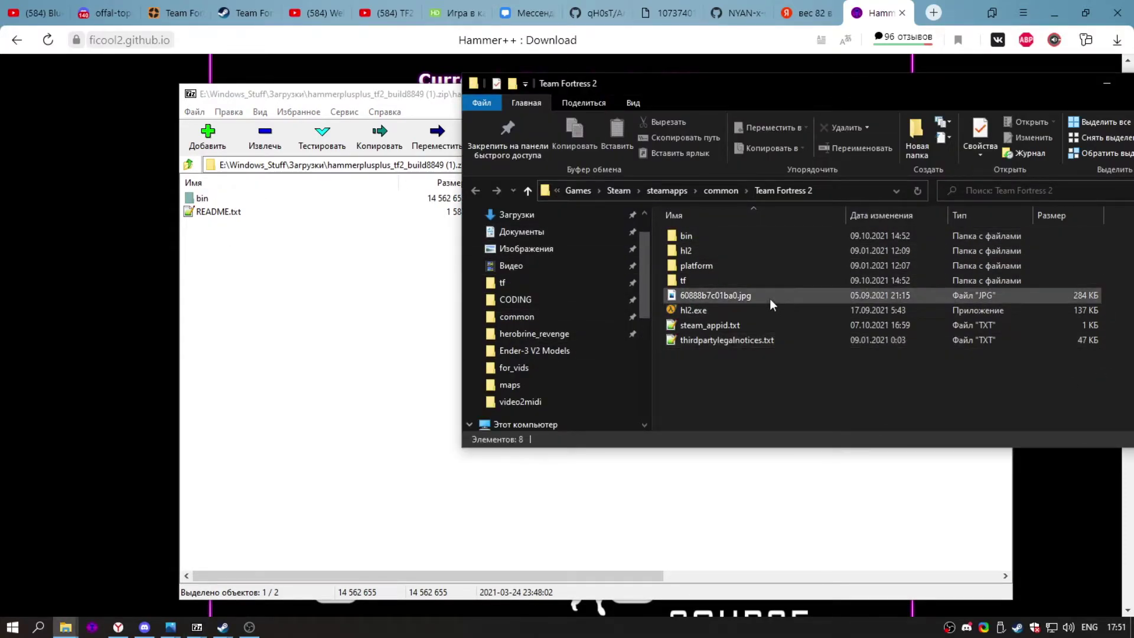
pyautogui.doubleClick(685, 237)
# Launch Hammer++ from the hammerplusplus.exe shortcut in Team Fortress 2's bin folder
pyautogui.scroll(-4, 906, 277)
pyautogui.scroll(-10, 906, 276)
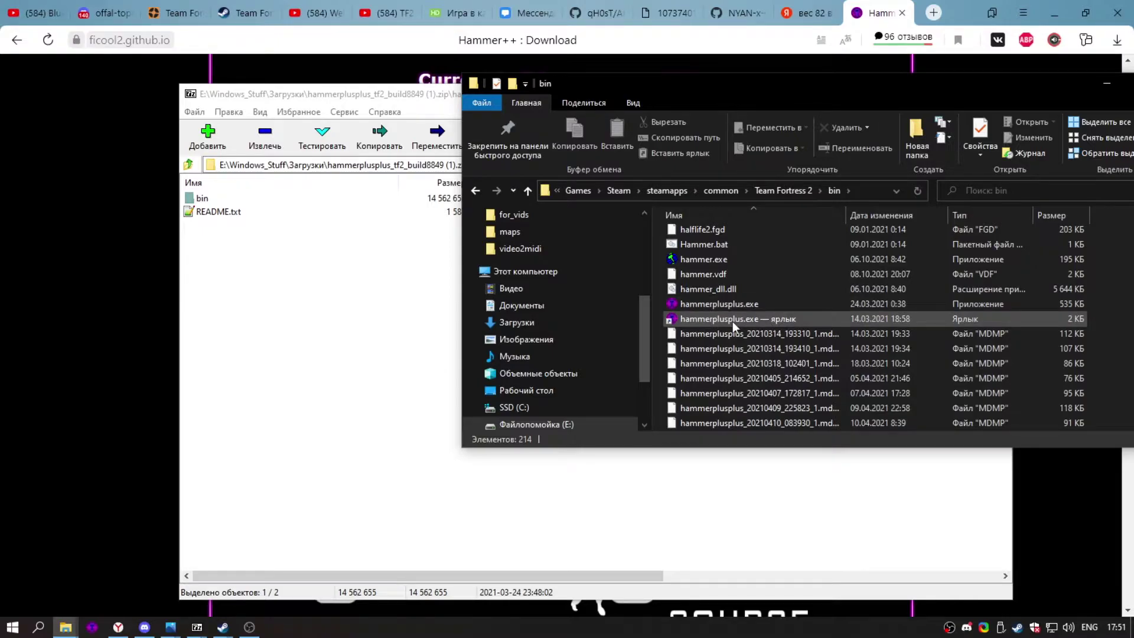
pyautogui.click(748, 319)
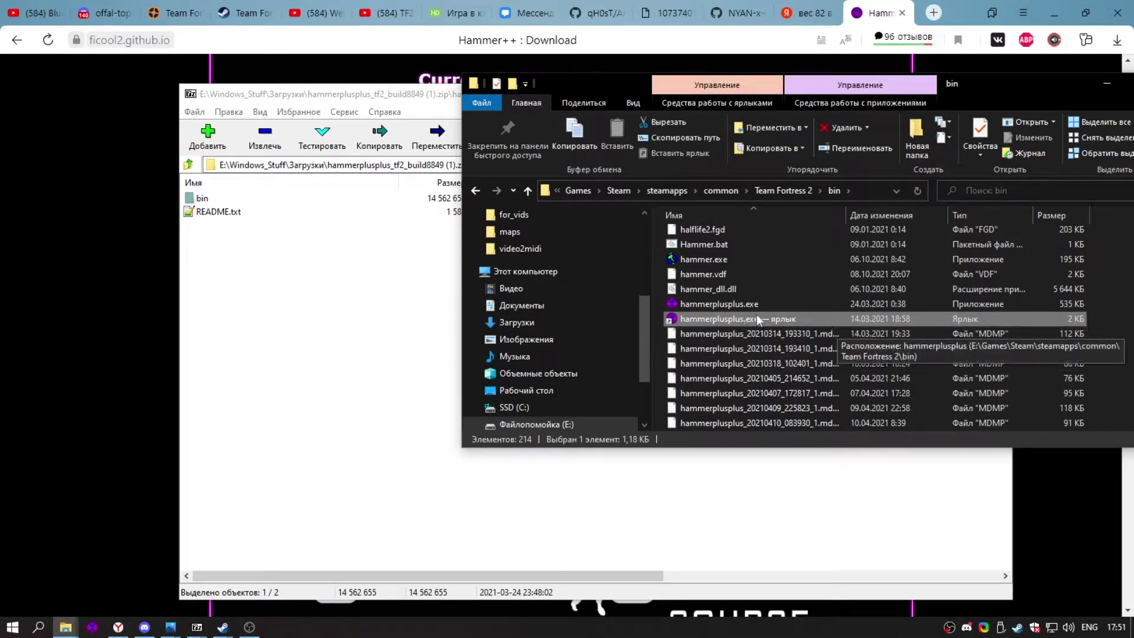
pyautogui.click(717, 330)
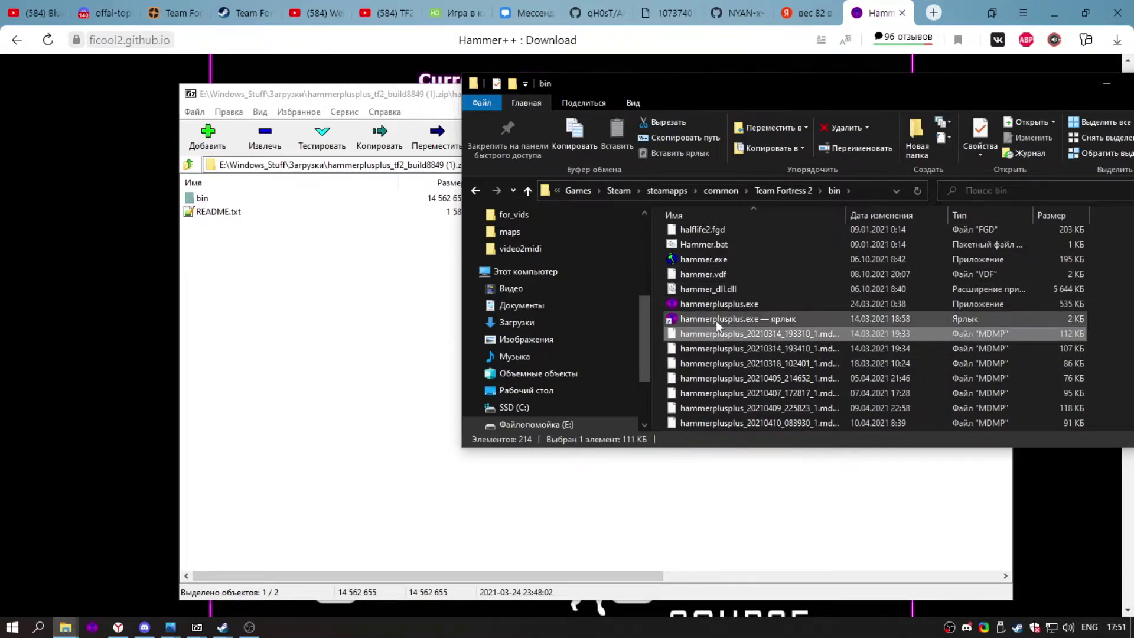
pyautogui.moveTo(691, 320)
pyautogui.mouseDown()
pyautogui.moveTo(254, 593)
pyautogui.moveTo(539, 490)
pyautogui.moveTo(698, 325)
pyautogui.mouseUp()
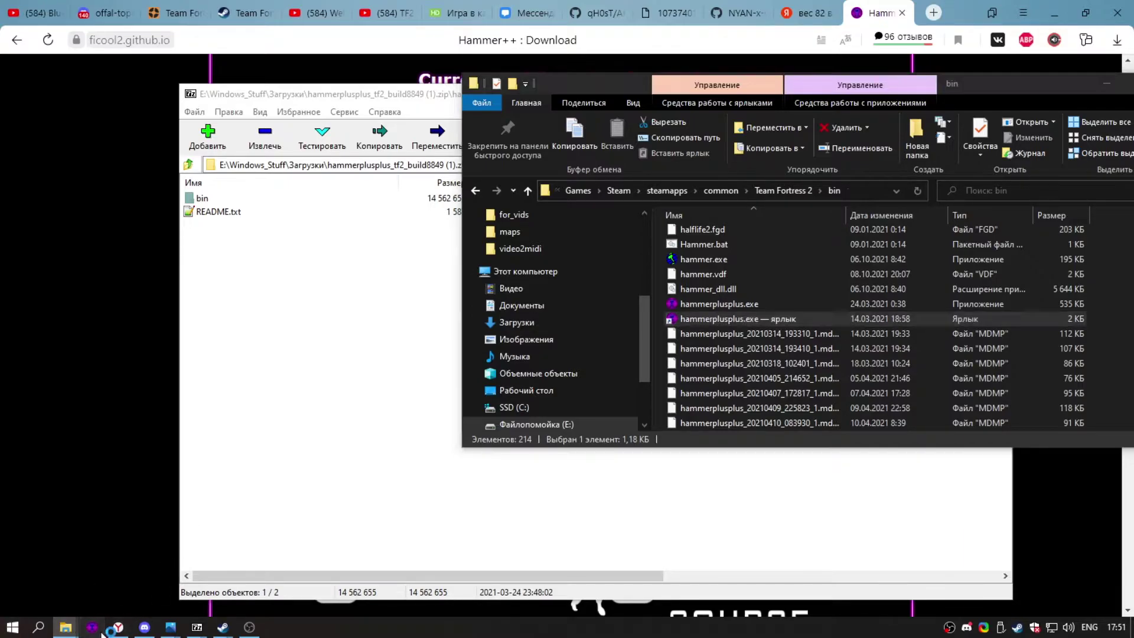
pyautogui.doubleClick(520, 290)
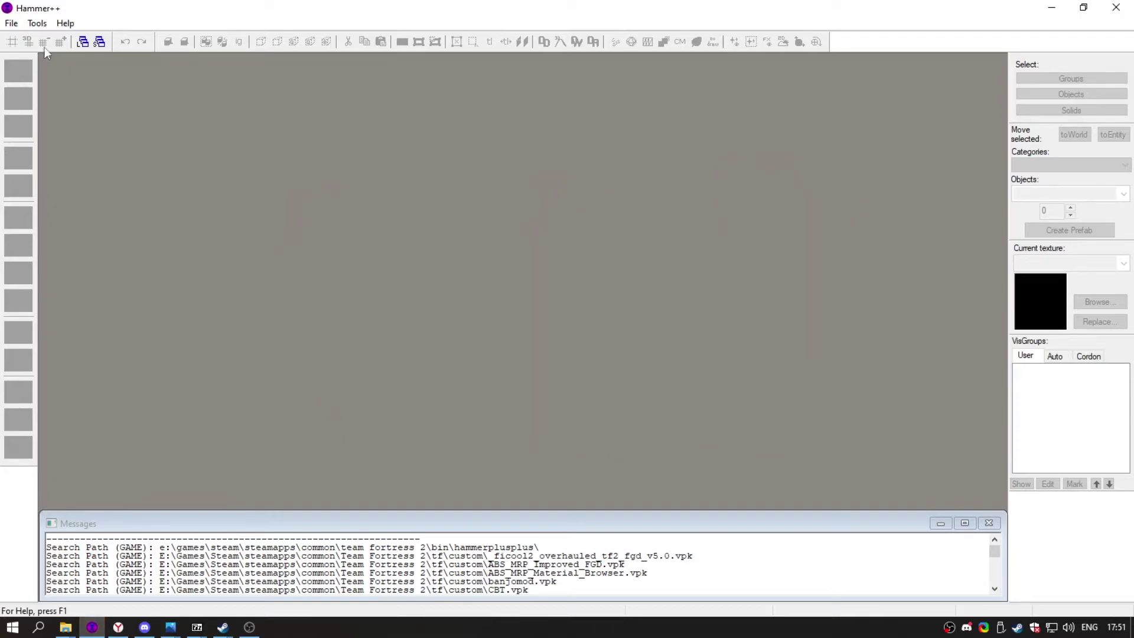
# Open Tools > Options to show the Team Fortress 2 game configuration
pyautogui.click(36, 23)
pyautogui.click(47, 35)
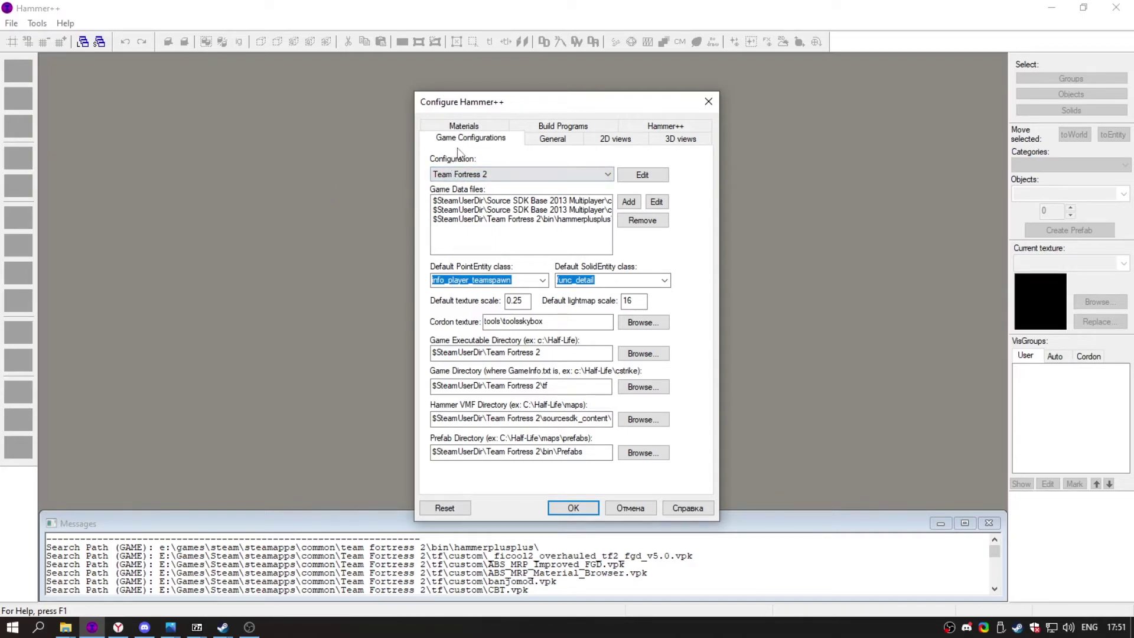
# Add bin\hammerplusplus\hammerplusplus_fgd.fgd to the game data files and confirm with OK
pyautogui.click(626, 204)
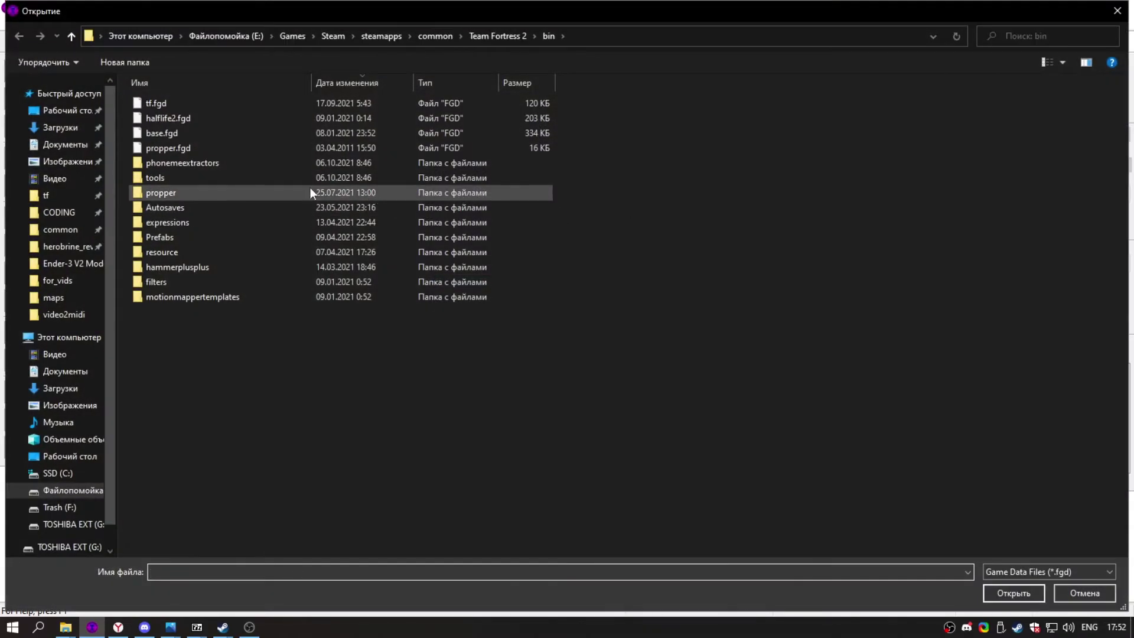
pyautogui.click(199, 269)
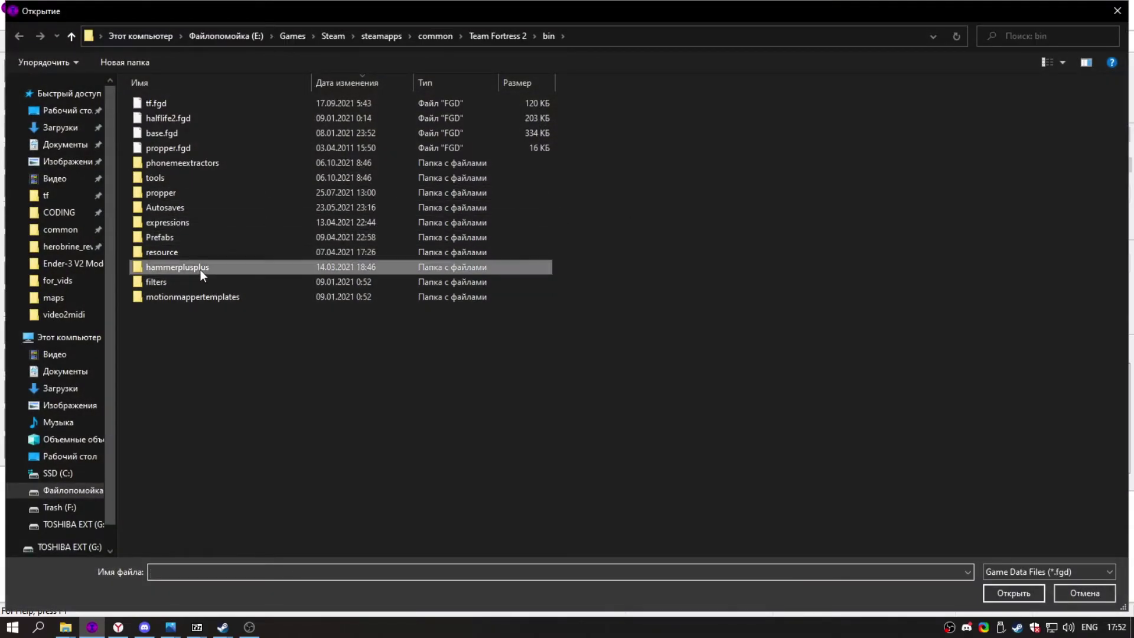
pyautogui.doubleClick(200, 269)
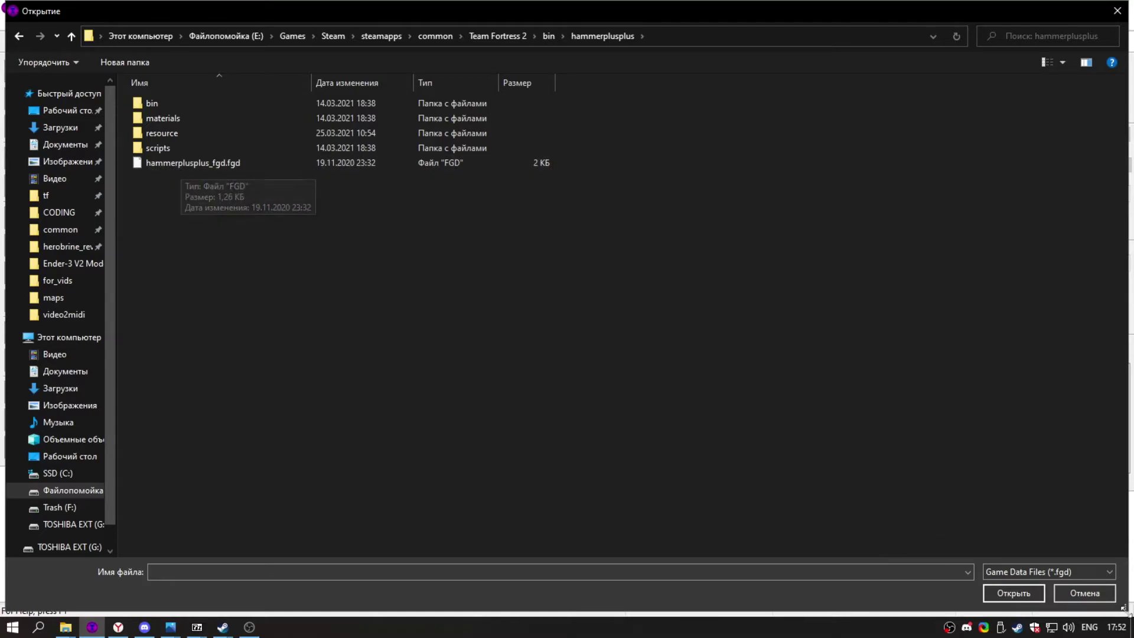
pyautogui.click(1084, 591)
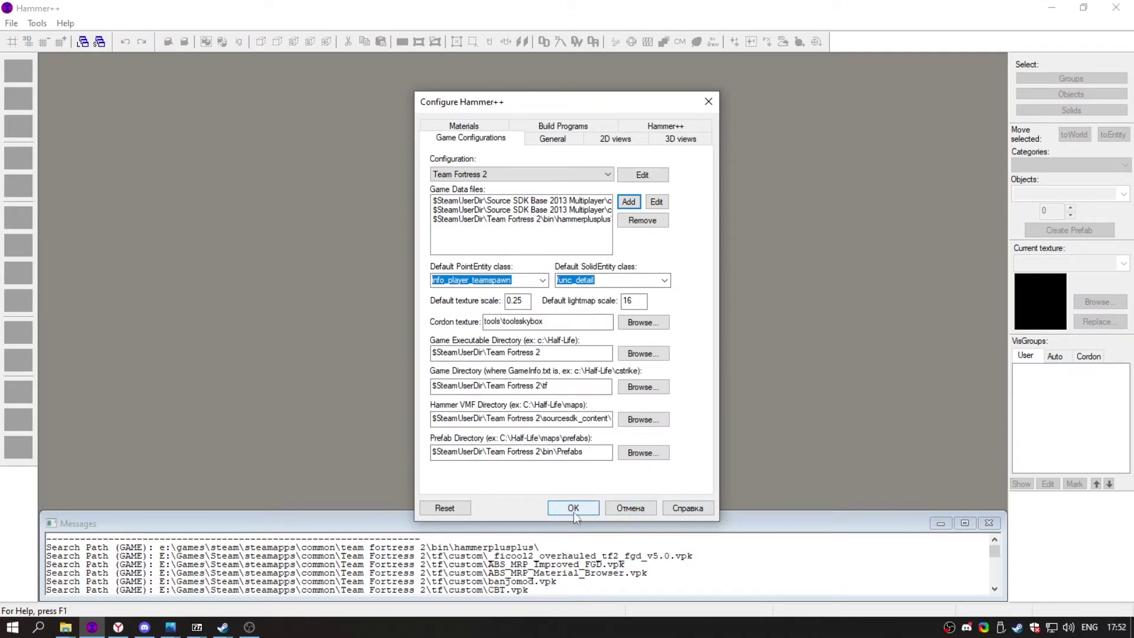
pyautogui.click(631, 511)
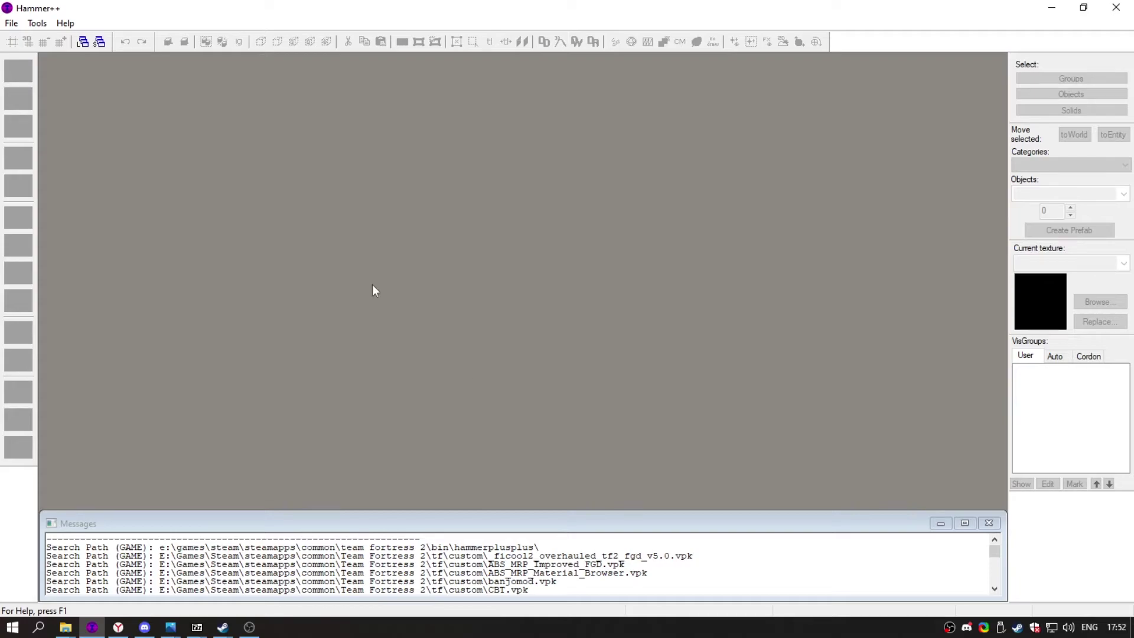
# Create a new empty map with File > New
pyautogui.click(12, 23)
pyautogui.click(29, 37)
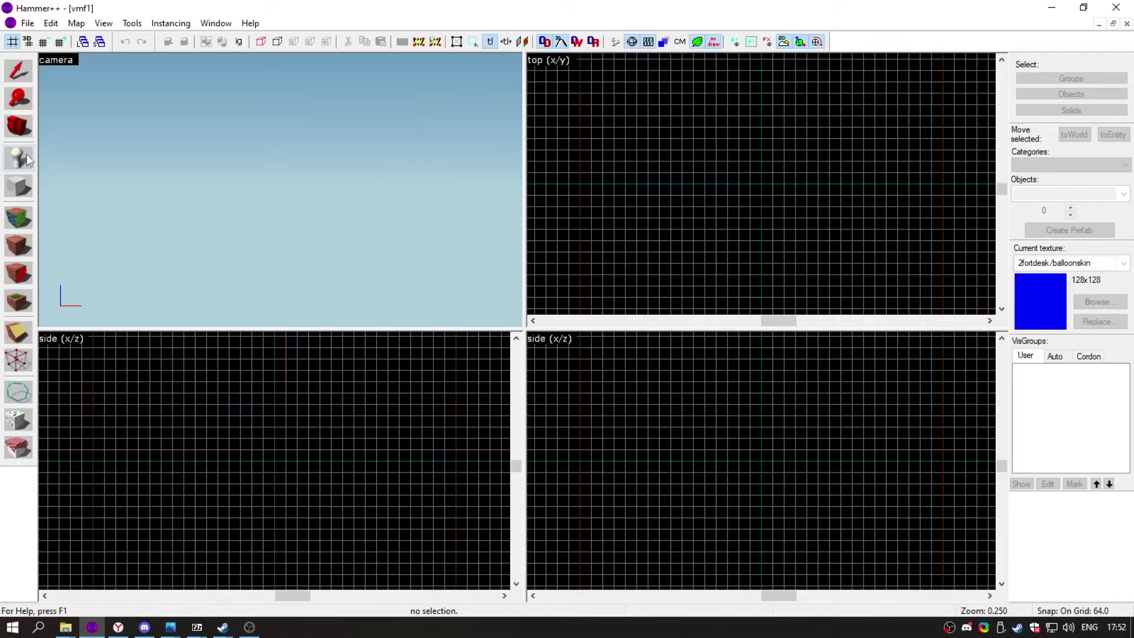
# Place a point entity at the centre of the map
pyautogui.click(761, 185)
pyautogui.rightClick(764, 186)
pyautogui.click(770, 193)
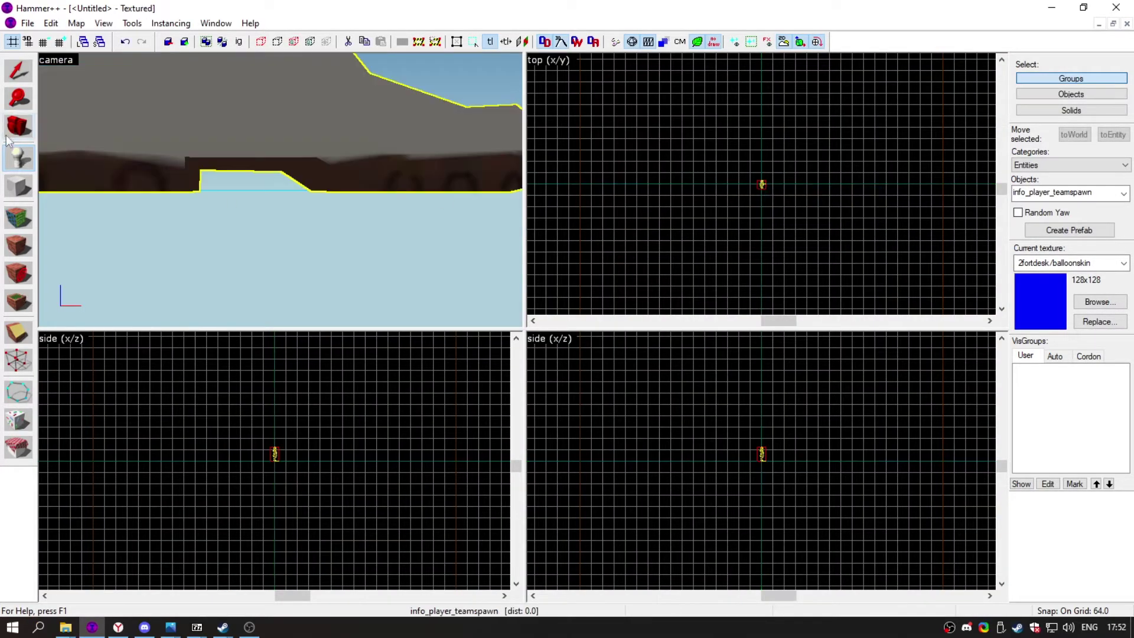
# Change the entity's class to info_particle_system in its properties
pyautogui.hotkey('shift', 's')
pyautogui.hotkey('alt', 'Return')
pyautogui.write('particl')
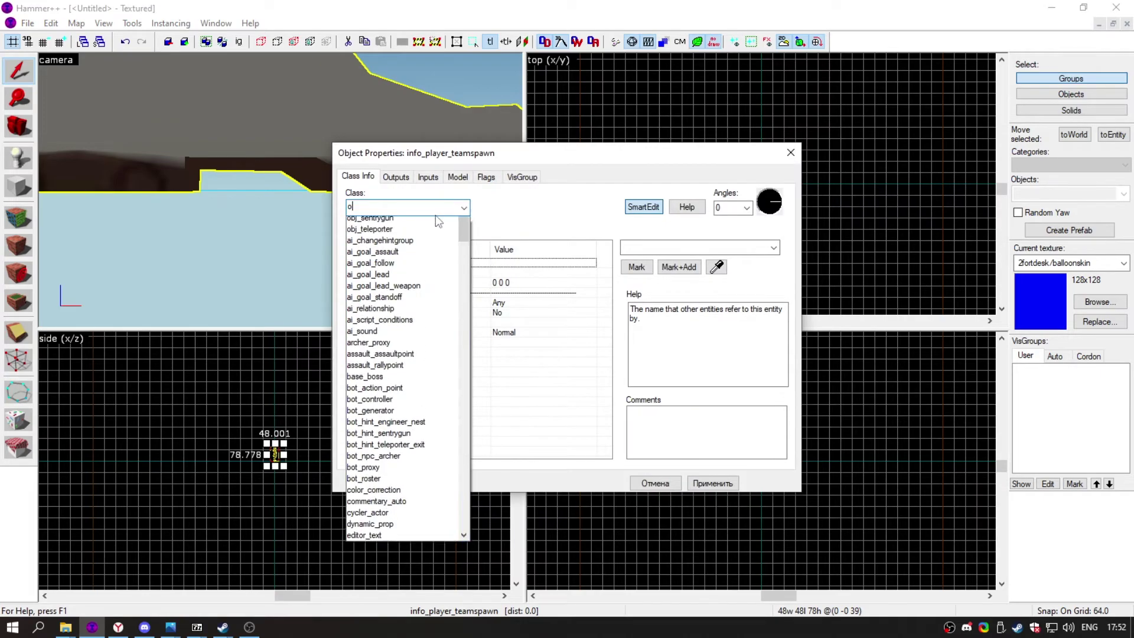
pyautogui.press('Down')
pyautogui.press('Down')
pyautogui.press('Down')
pyautogui.press('Down')
pyautogui.press('Down')
pyautogui.press('Down')
pyautogui.press('Down')
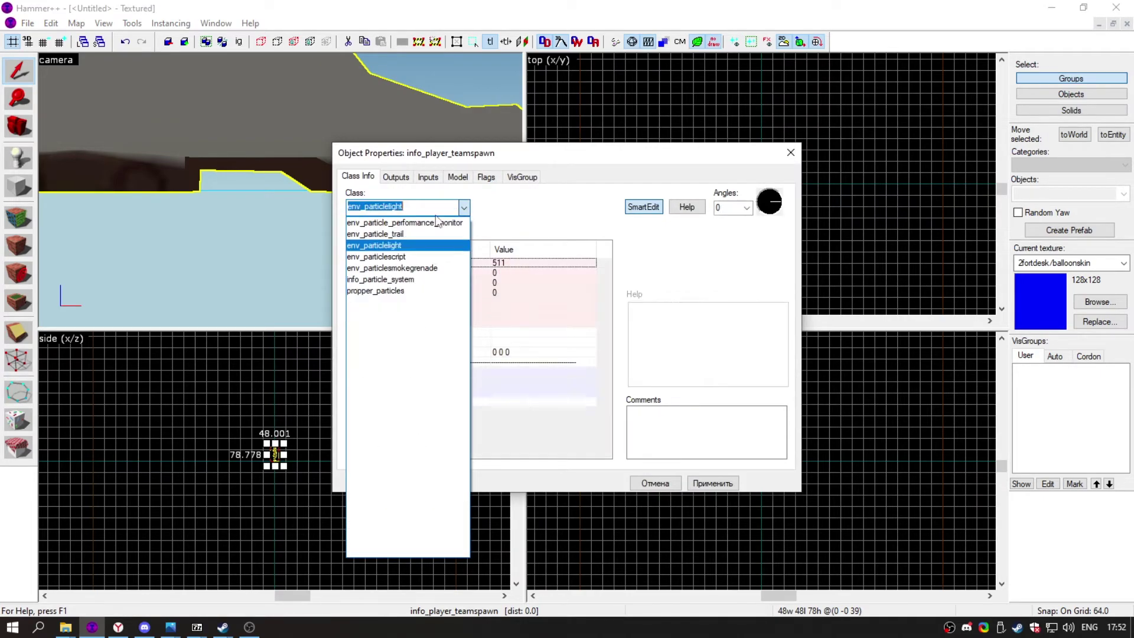
pyautogui.press('Return')
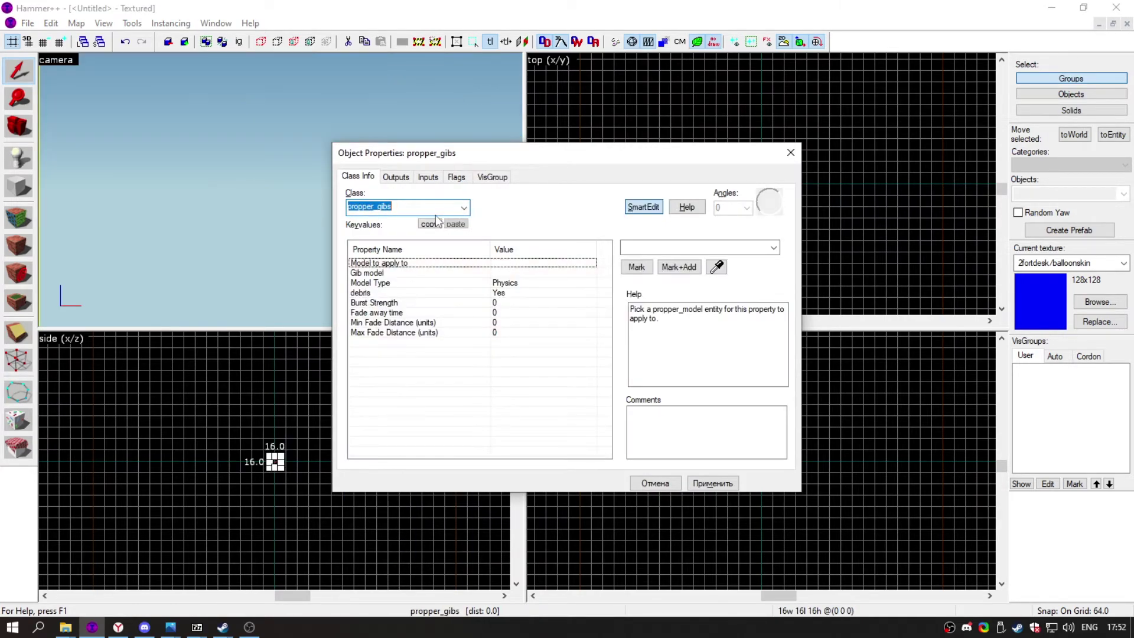
pyautogui.write('particl')
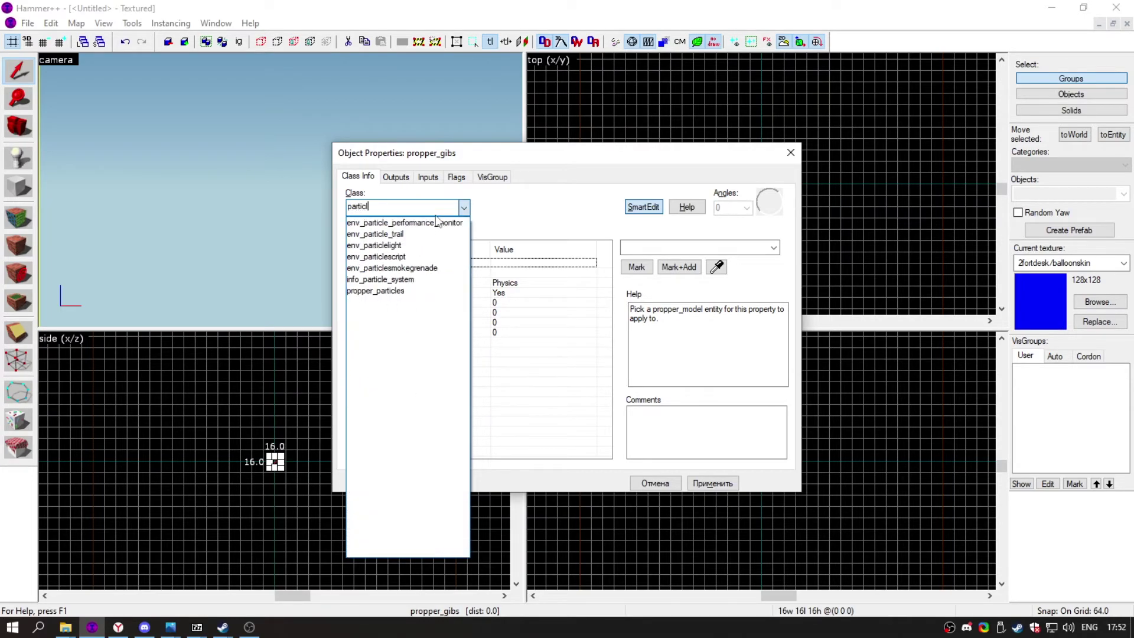
pyautogui.click(420, 275)
pyautogui.click(478, 301)
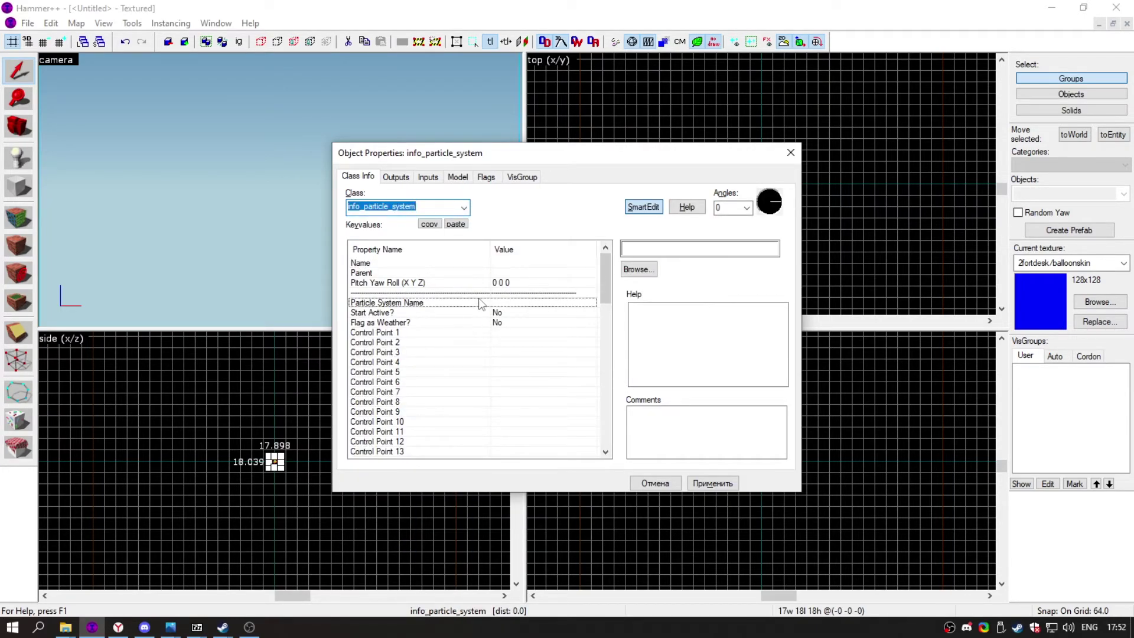
# Set Particle System Name to 1_CRAPSPLOSION_SHROOMEND via the Particle Browser
pyautogui.click(640, 274)
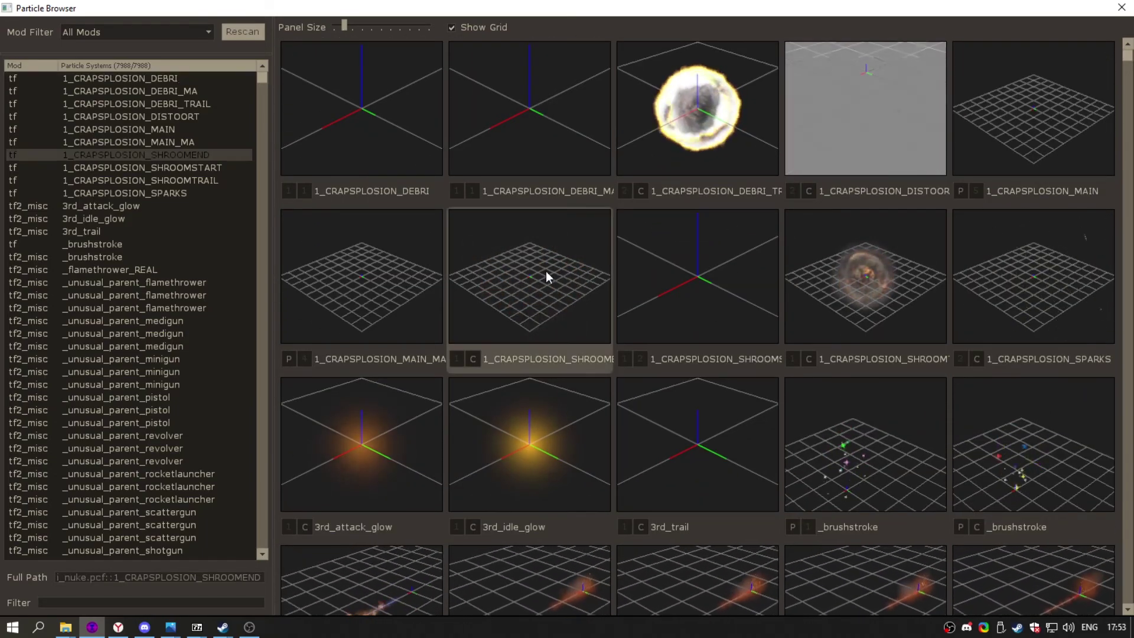
pyautogui.click(544, 272)
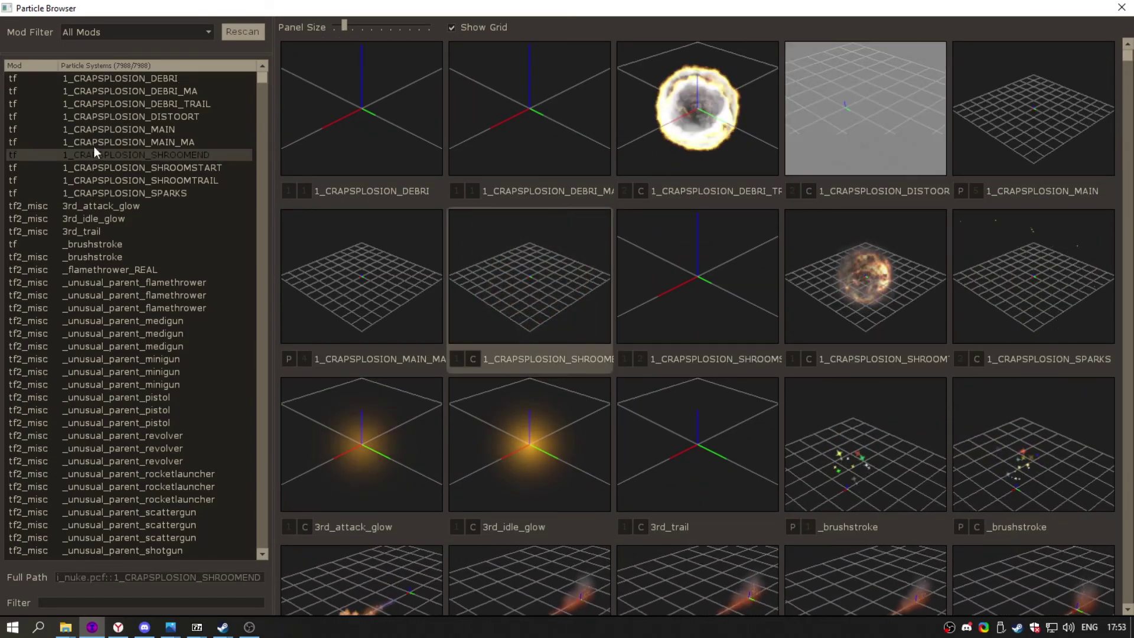
pyautogui.doubleClick(106, 156)
# Apply the particle name and toggle Draw particles to preview the effect in the camera view
pyautogui.click(725, 486)
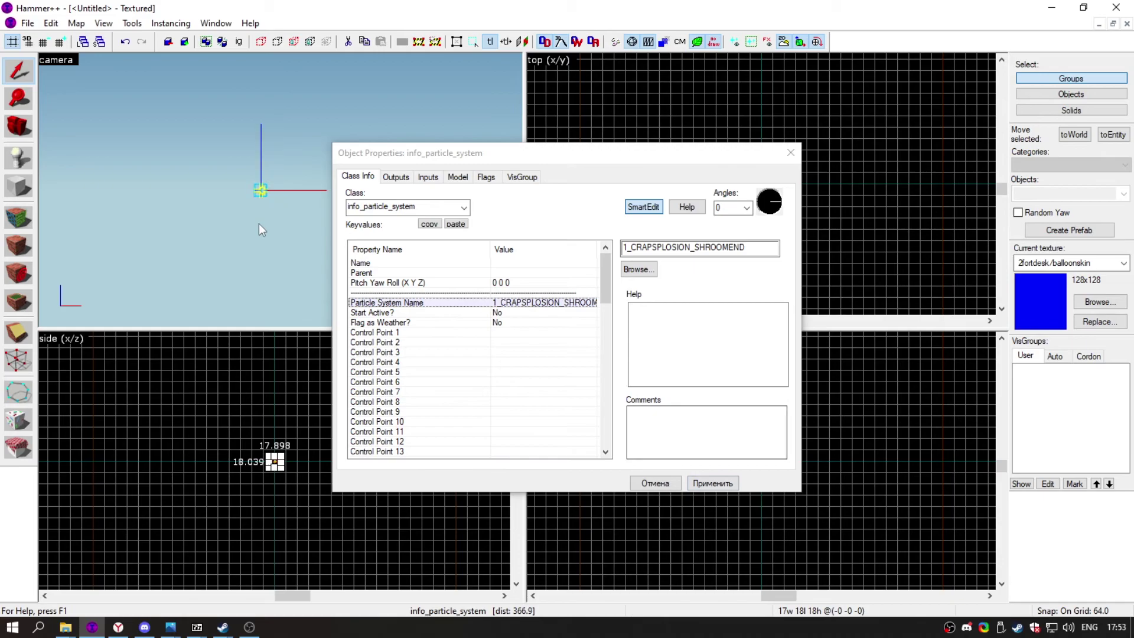
pyautogui.click(255, 226)
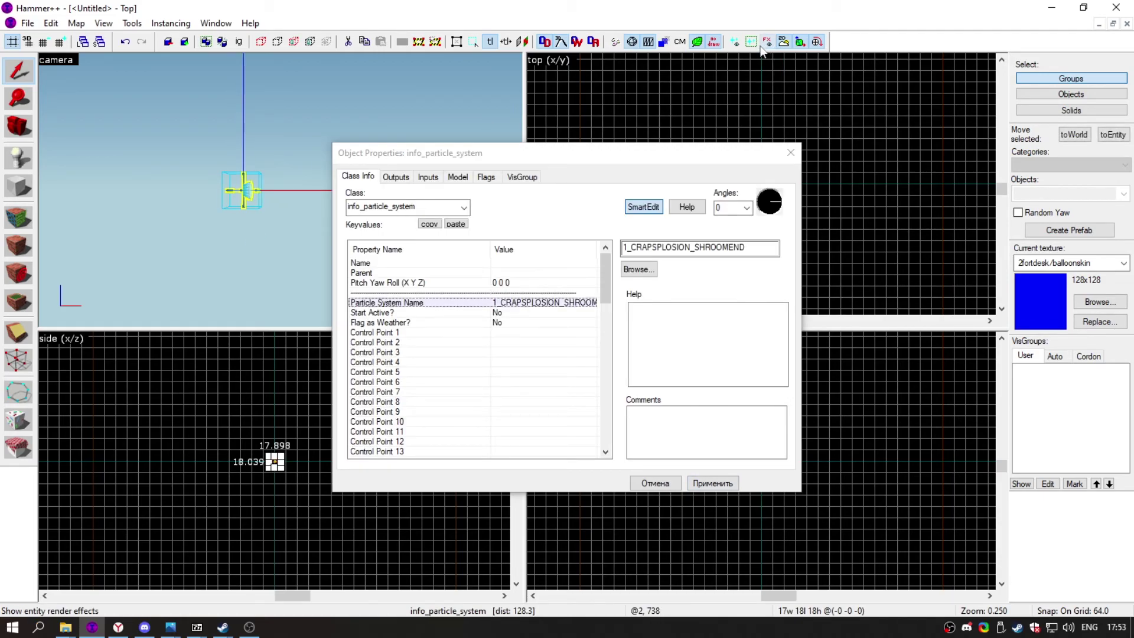
pyautogui.click(736, 42)
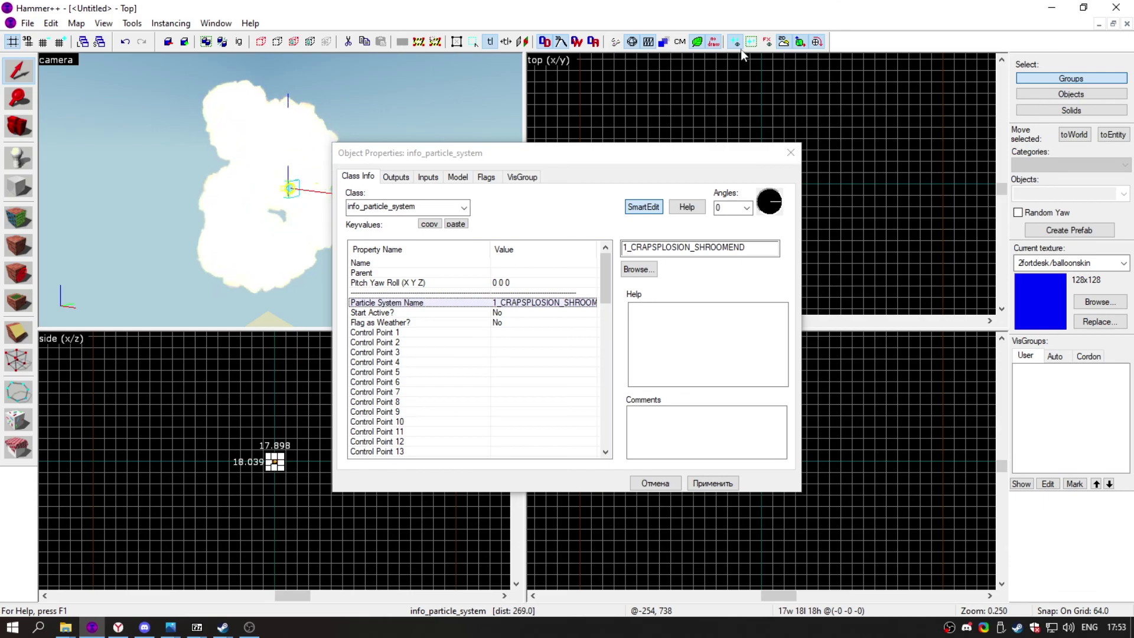
pyautogui.click(735, 41)
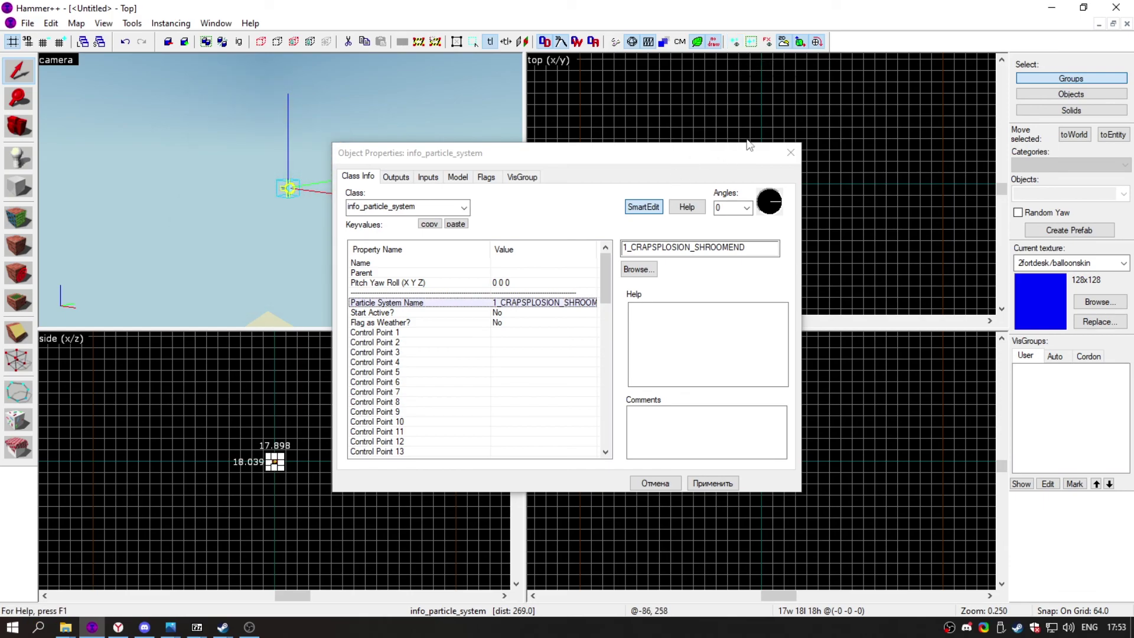